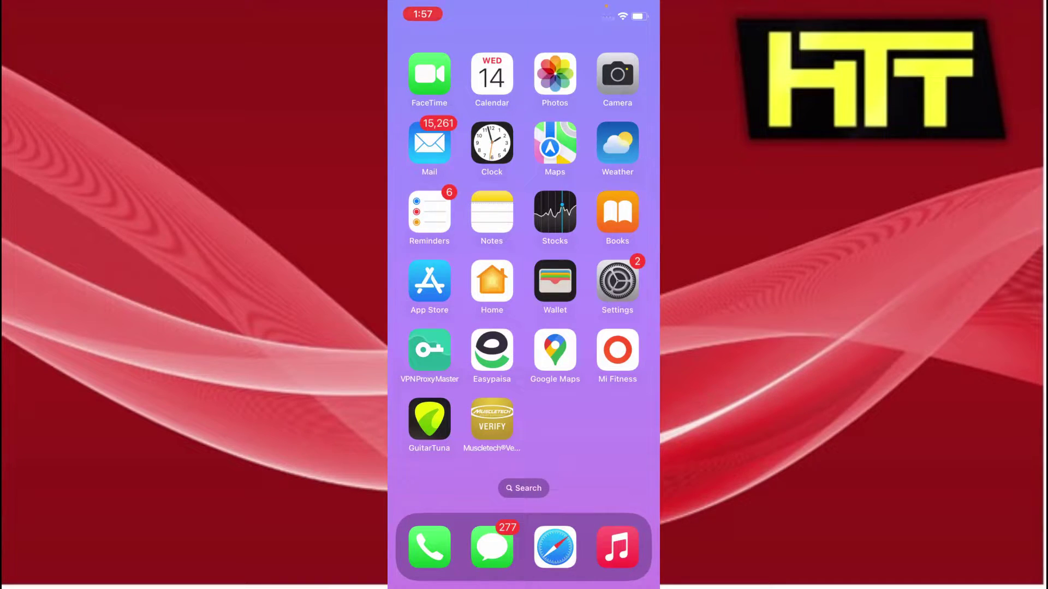
- Return home, then view the mirror-lights portrait full-screen in Photos with its info details shown
{"action": "left_click", "coordinate": [428, 281]}
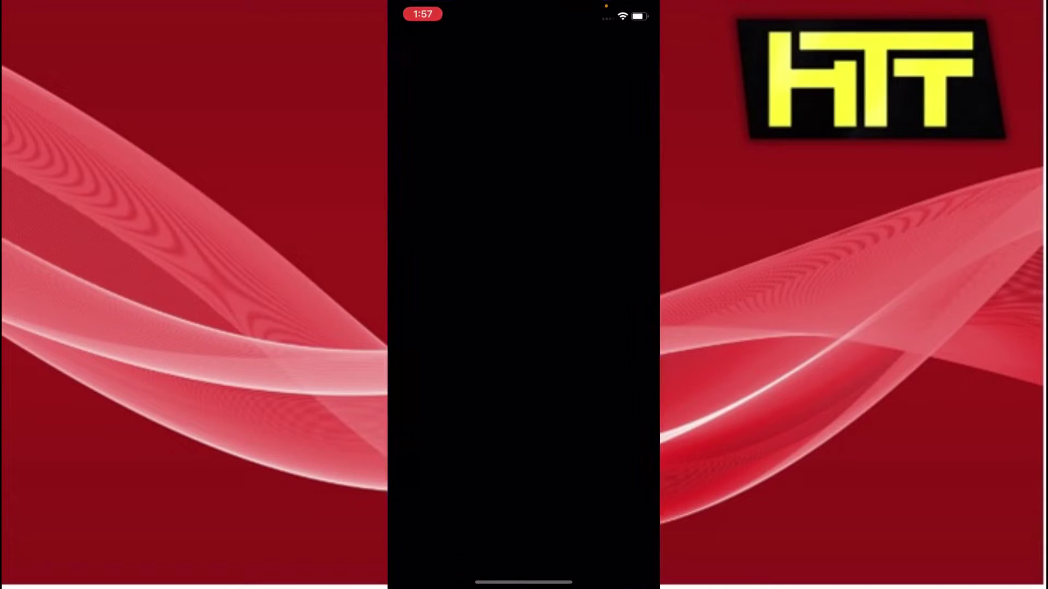
{"action": "left_click_drag", "start_coordinate": [524, 584], "coordinate": [496, 344]}
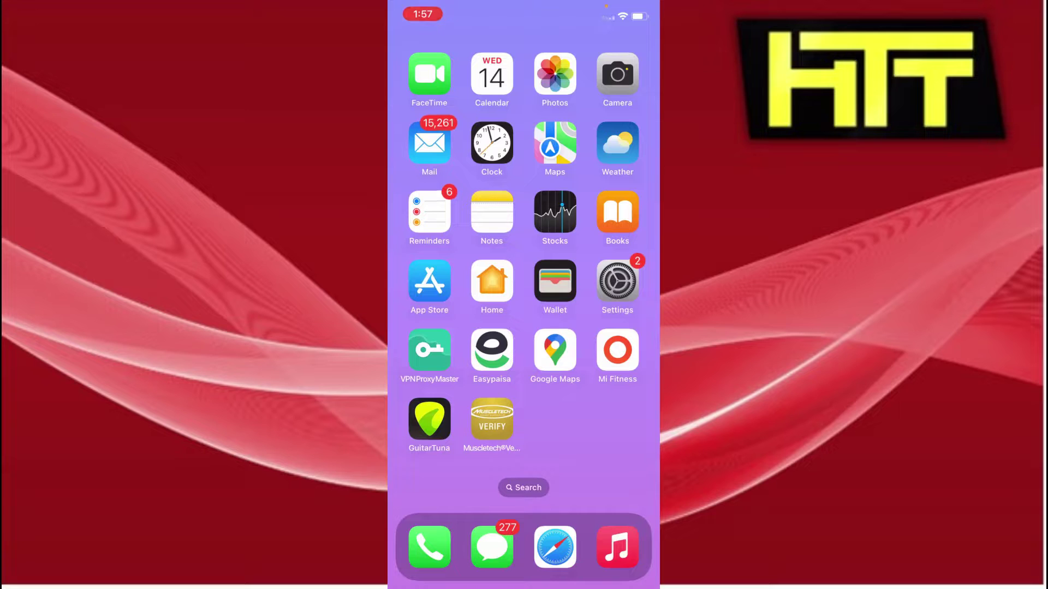
{"action": "left_click", "coordinate": [555, 74]}
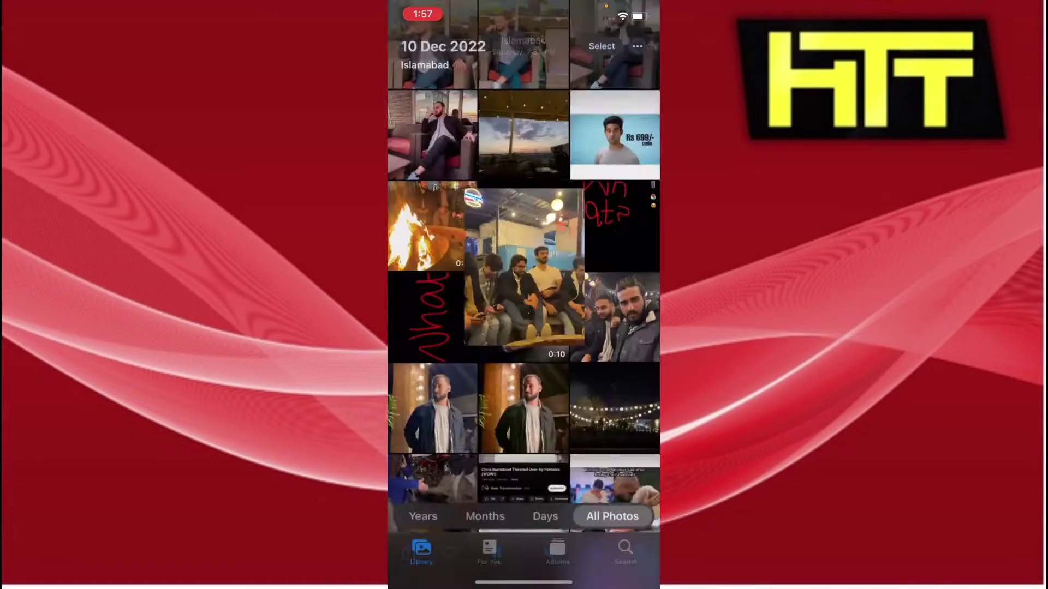
{"action": "left_click", "coordinate": [433, 408]}
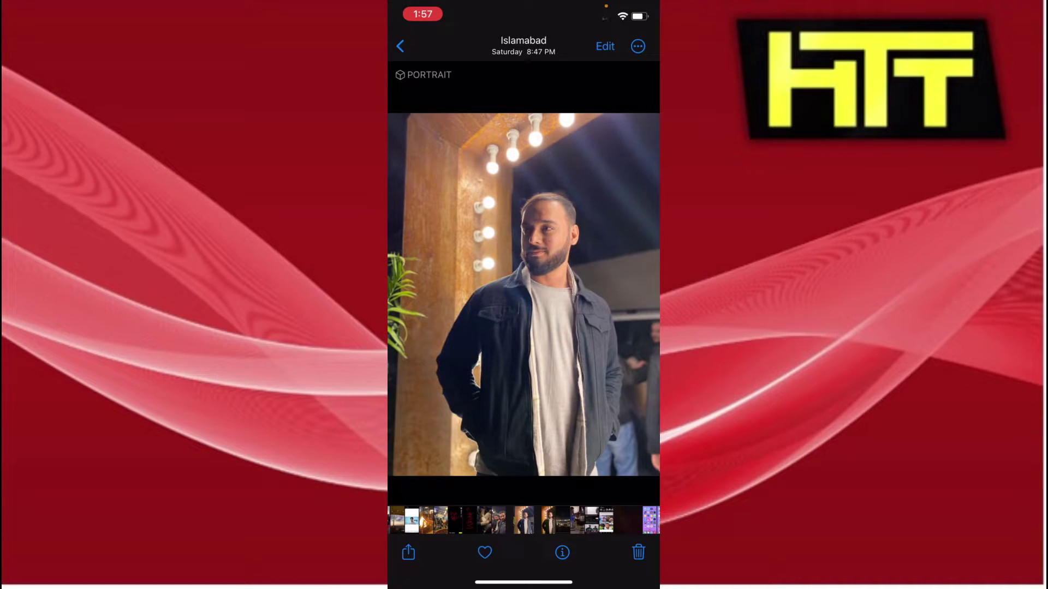
{"action": "left_click", "coordinate": [562, 553]}
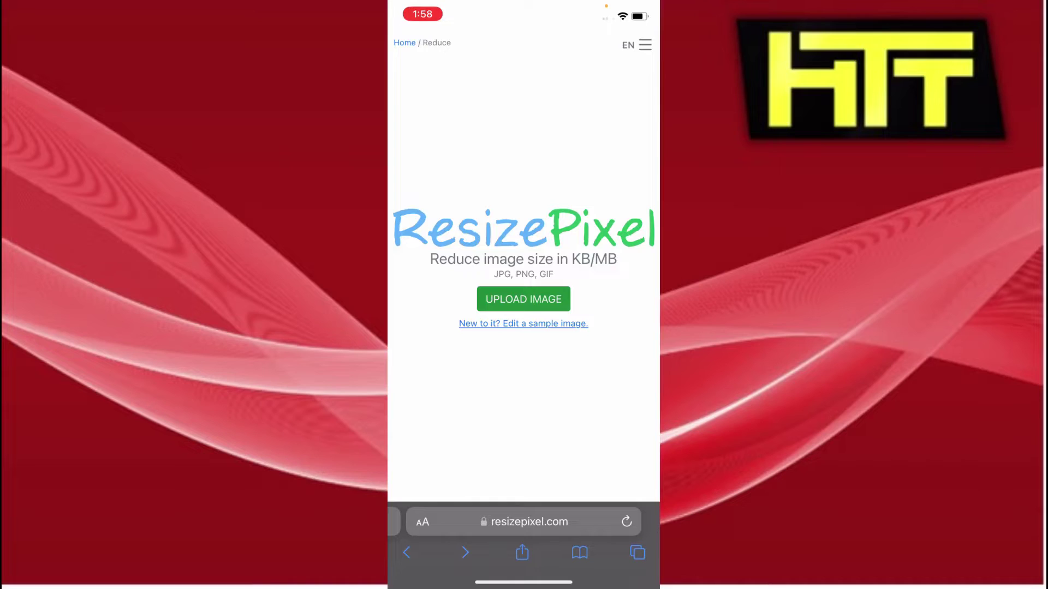
- Upload the mirror-lights portrait from the Photo Library to ResizePixel's compressor
{"action": "left_click", "coordinate": [523, 299]}
{"action": "left_click", "coordinate": [541, 316]}
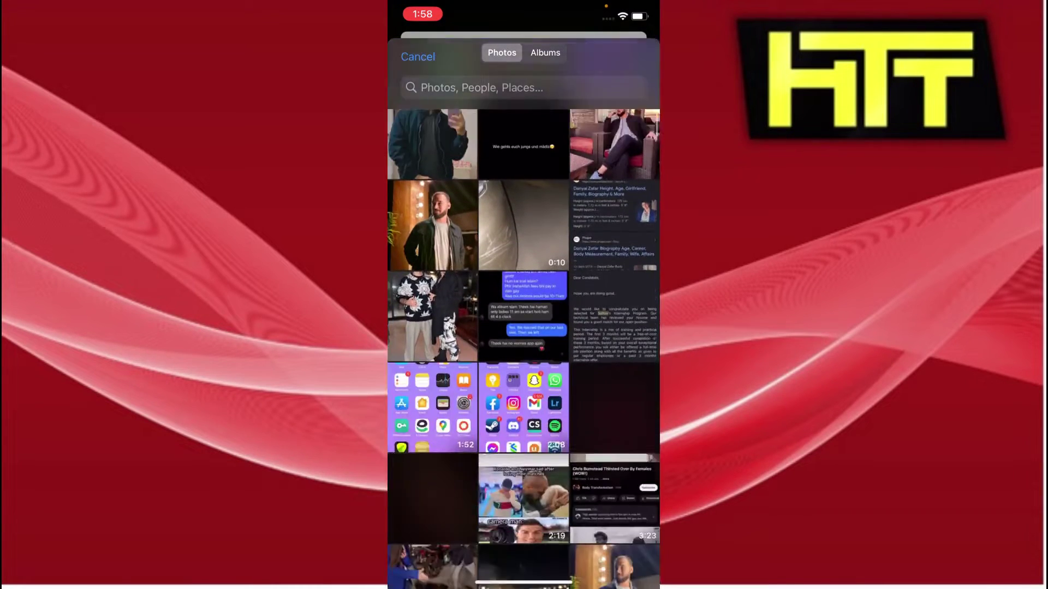
{"action": "scroll", "coordinate": [524, 327], "scroll_direction": "down", "scroll_amount": 3}
{"action": "left_click", "coordinate": [432, 147]}
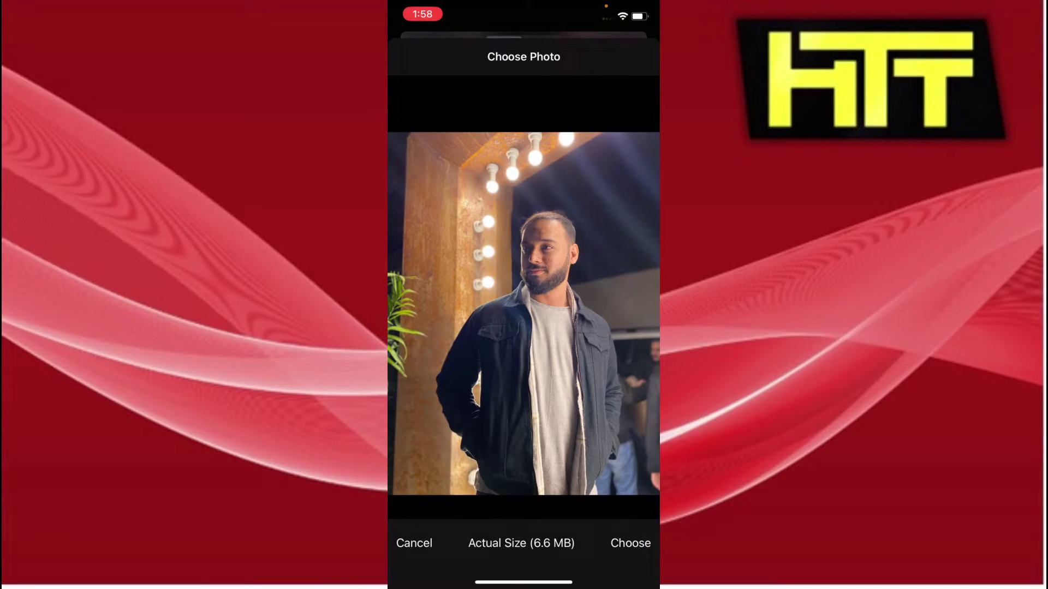
{"action": "left_click", "coordinate": [630, 543]}
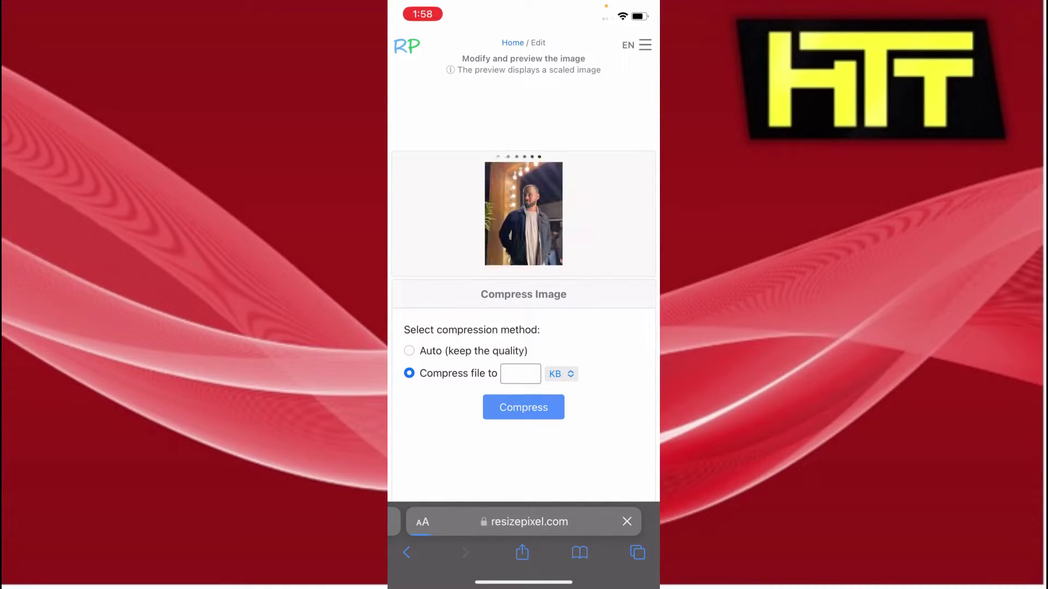
- Compress the photo to a target size of 800 KB, reducing it from 2.12 MB to 756.06 KB
{"action": "left_click", "coordinate": [521, 374]}
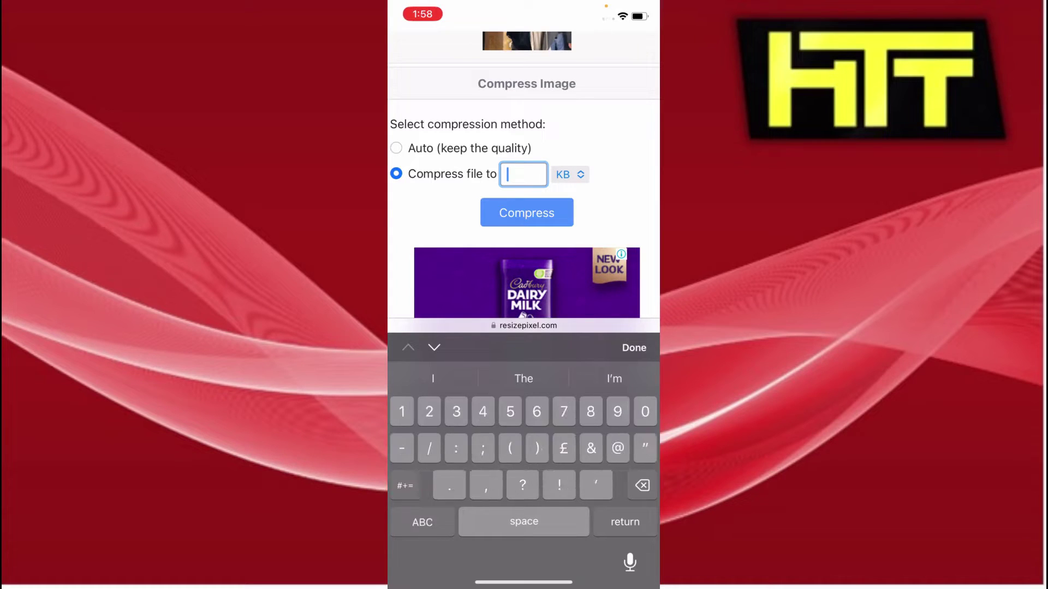
{"action": "type", "text": "1"}
{"action": "key", "text": "BackSpace"}
{"action": "type", "text": "800"}
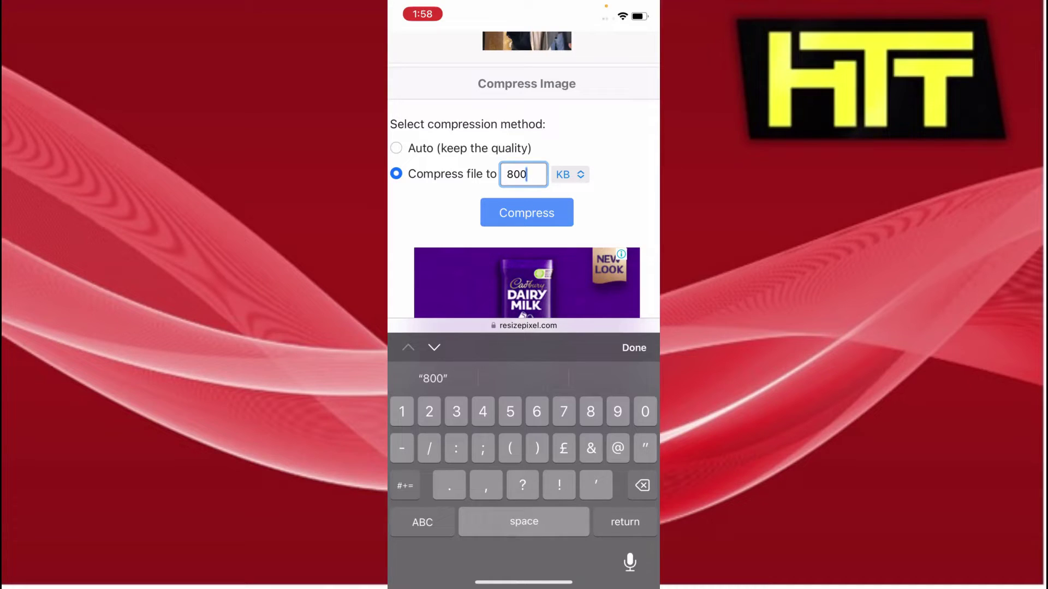
{"action": "left_click", "coordinate": [526, 211]}
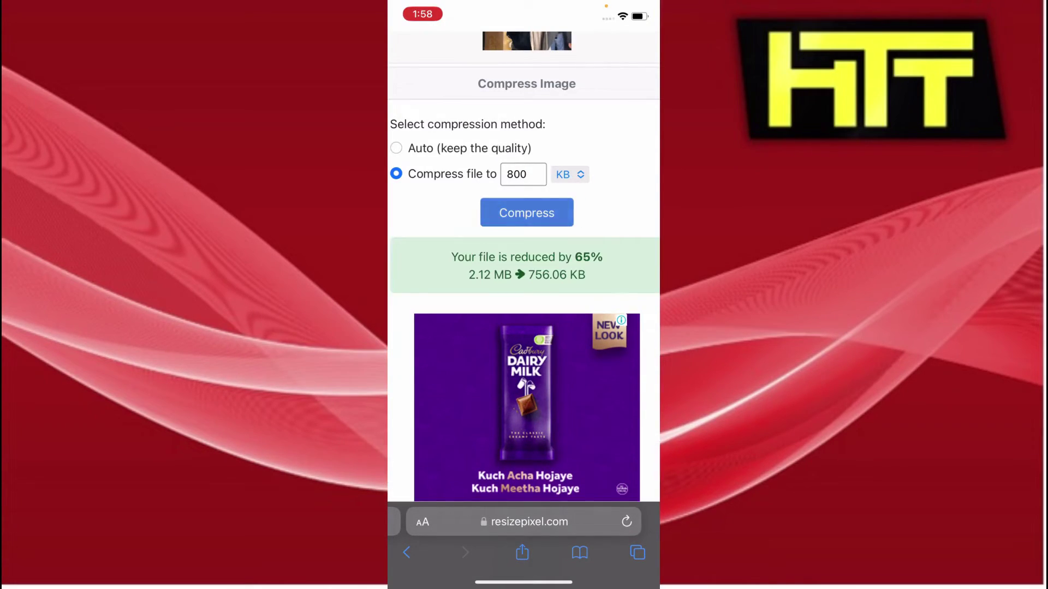
{"action": "scroll", "coordinate": [524, 328], "scroll_direction": "down", "scroll_amount": 3}
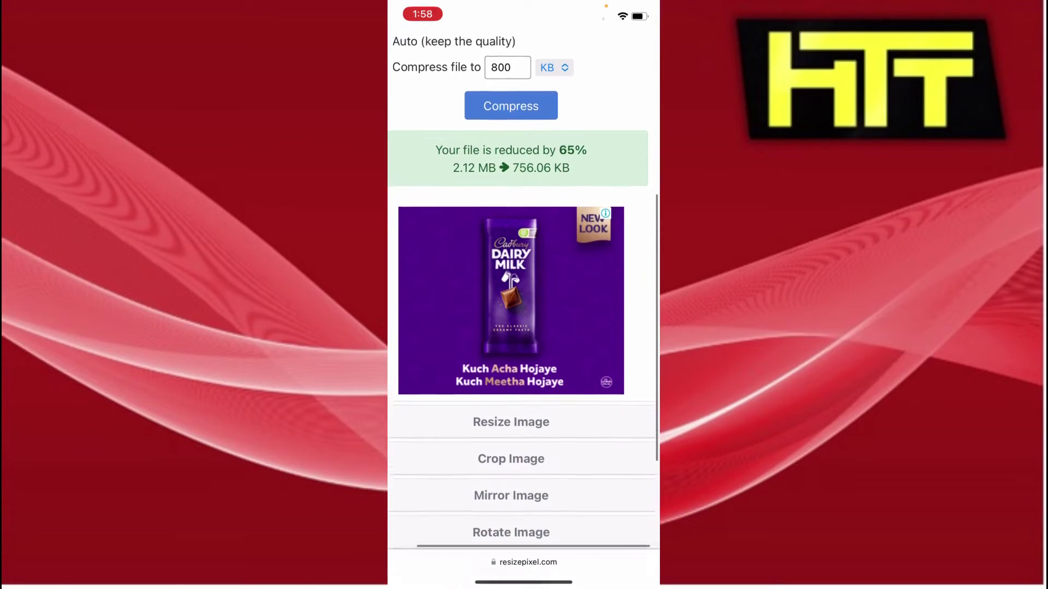
{"action": "scroll", "coordinate": [524, 311], "scroll_direction": "down", "scroll_amount": 3}
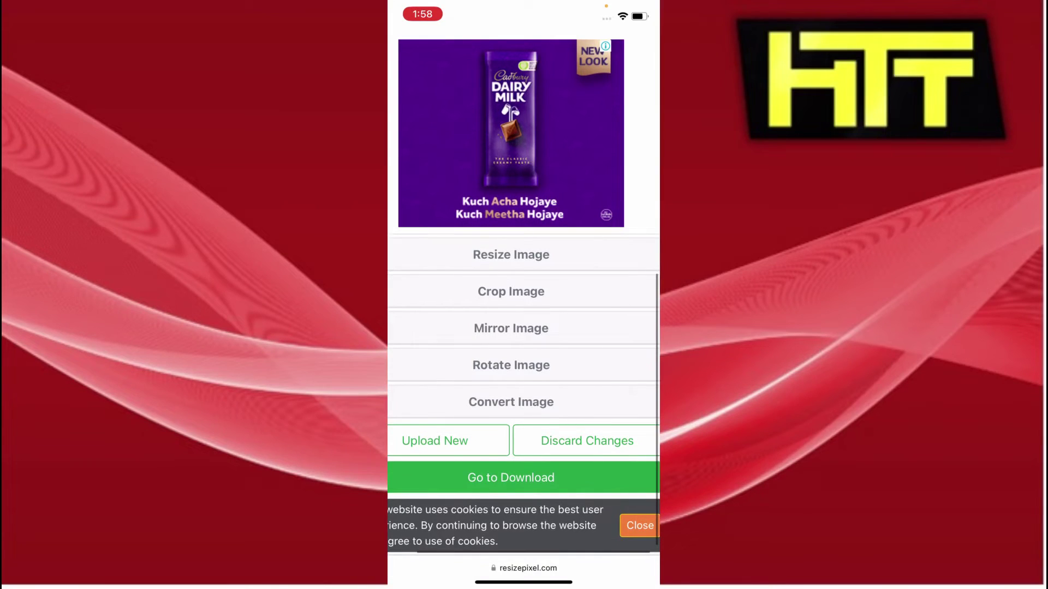
{"action": "scroll", "coordinate": [524, 311], "scroll_direction": "up", "scroll_amount": 5}
{"action": "scroll", "coordinate": [525, 312], "scroll_direction": "down", "scroll_amount": 5}
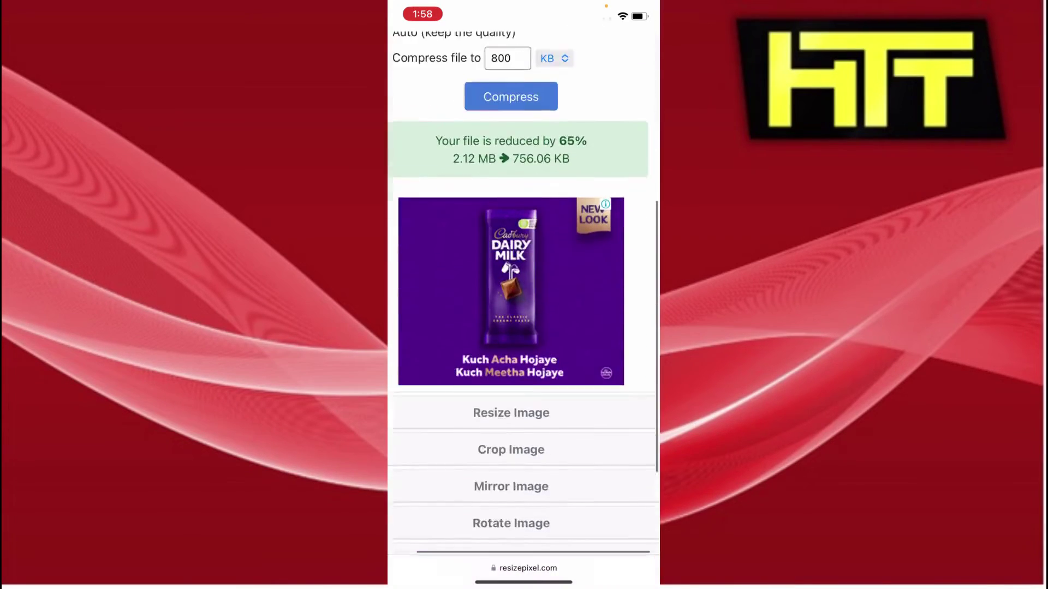
- Download the compressed portrait as a jpg, confirming Safari's download dialog
{"action": "left_click", "coordinate": [511, 461]}
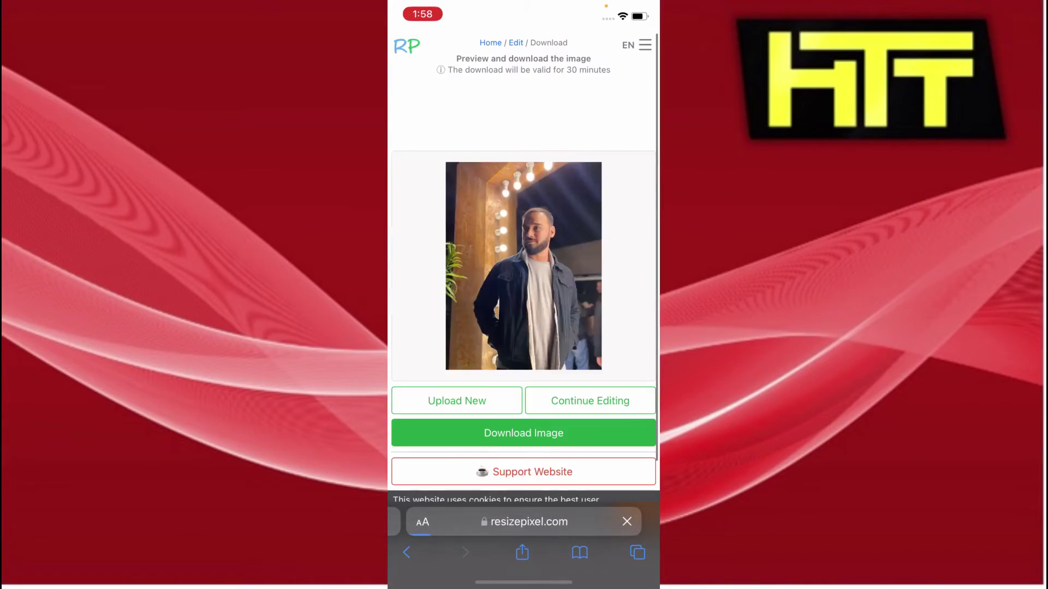
{"action": "left_click", "coordinate": [523, 433]}
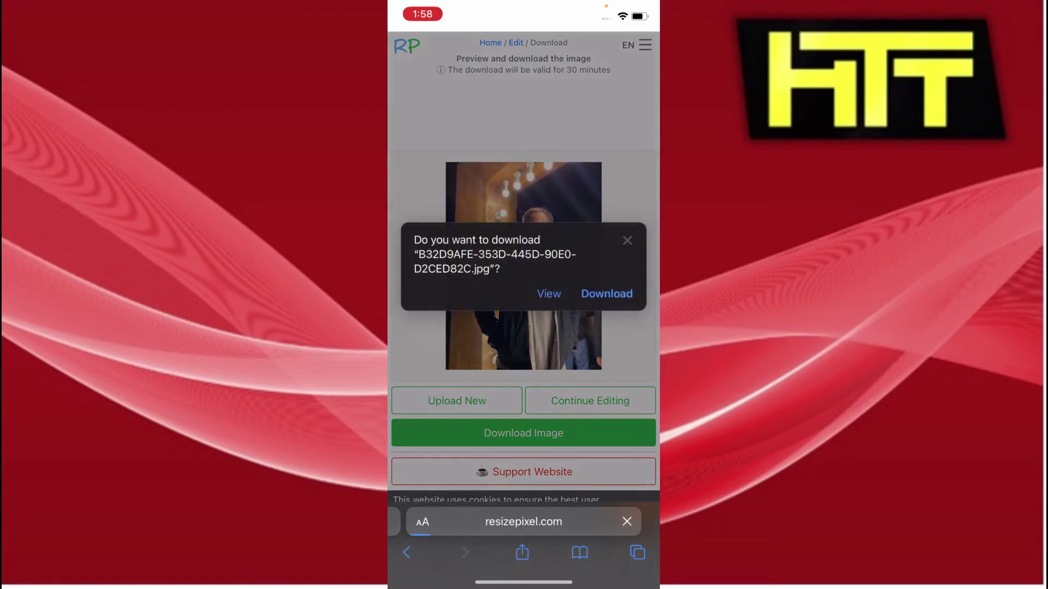
{"action": "left_click", "coordinate": [606, 293]}
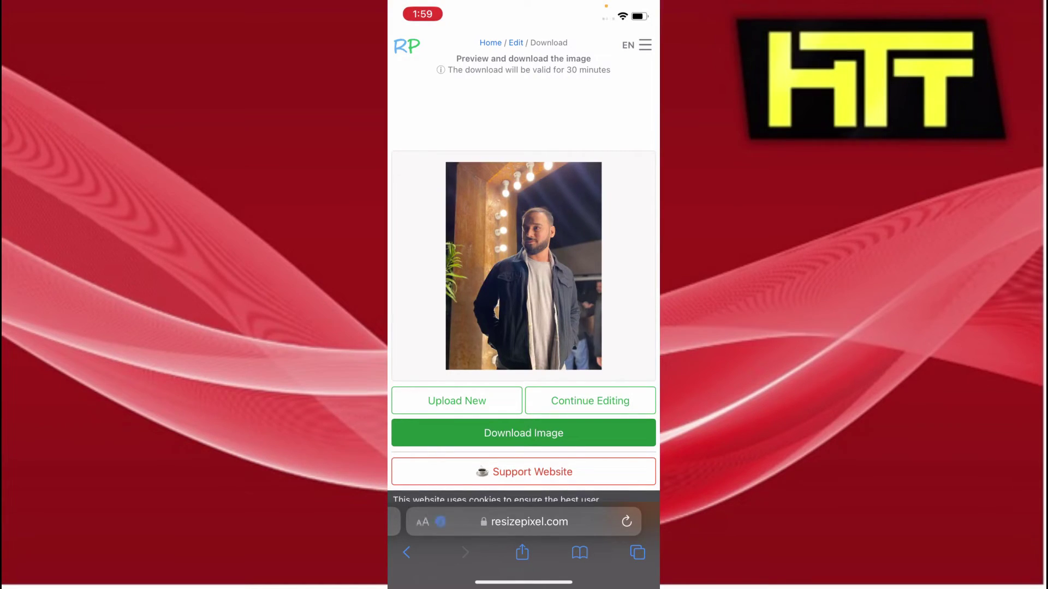
{"action": "left_click", "coordinate": [423, 522]}
{"action": "left_click", "coordinate": [444, 425]}
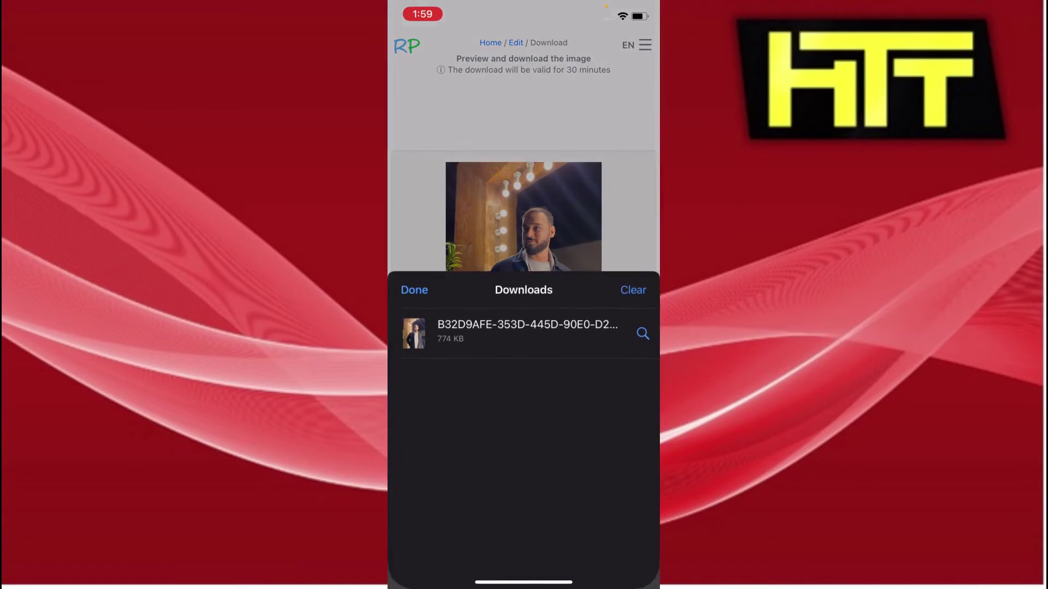
{"action": "left_click", "coordinate": [491, 332]}
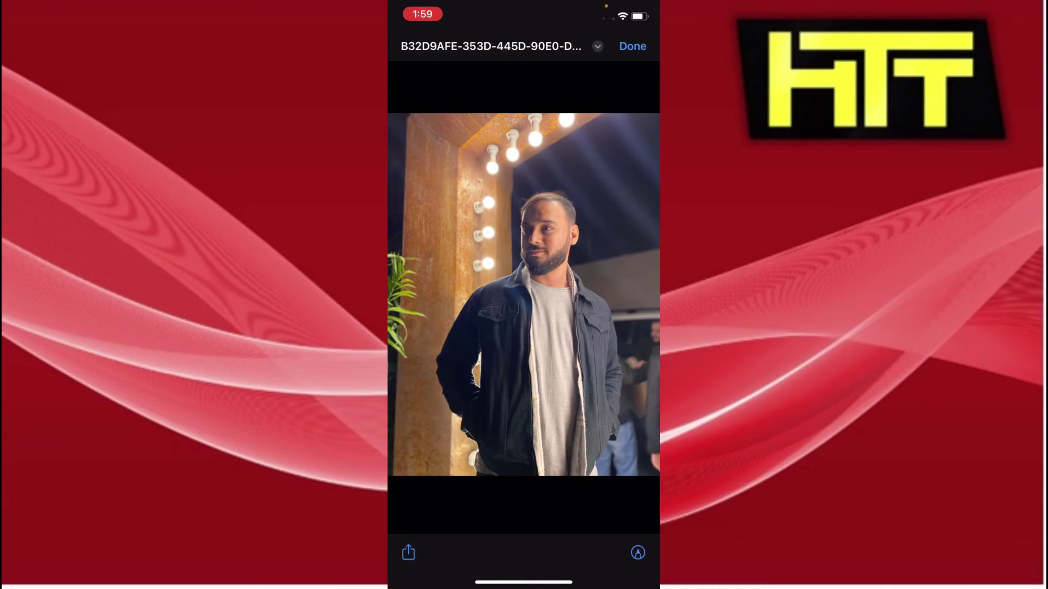
{"action": "left_click", "coordinate": [632, 46]}
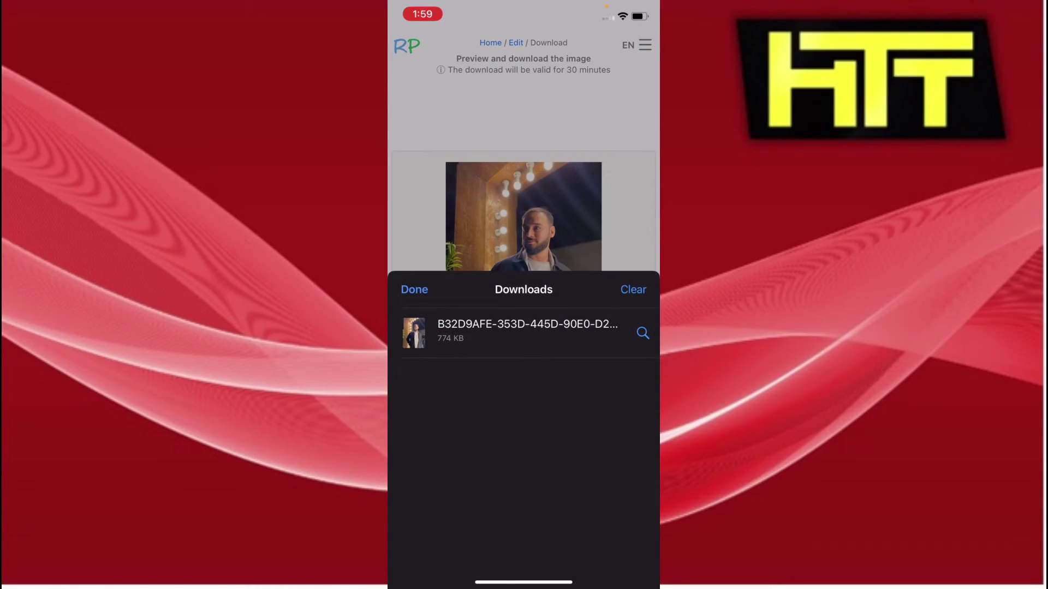
{"action": "left_click", "coordinate": [491, 333]}
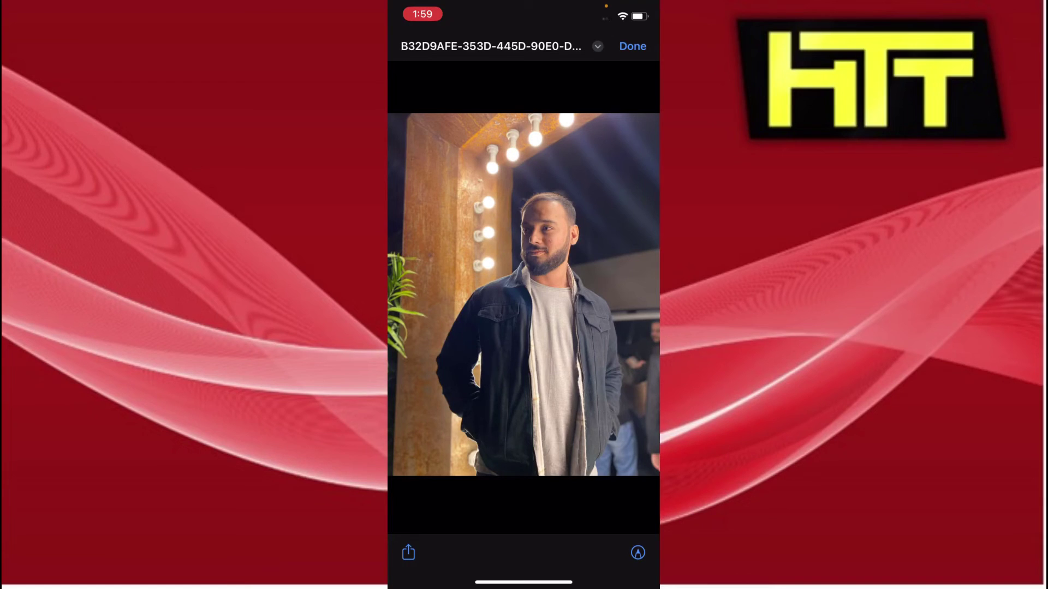
{"action": "double_click", "coordinate": [541, 246]}
{"action": "double_click", "coordinate": [541, 246]}
{"action": "left_click", "coordinate": [632, 47]}
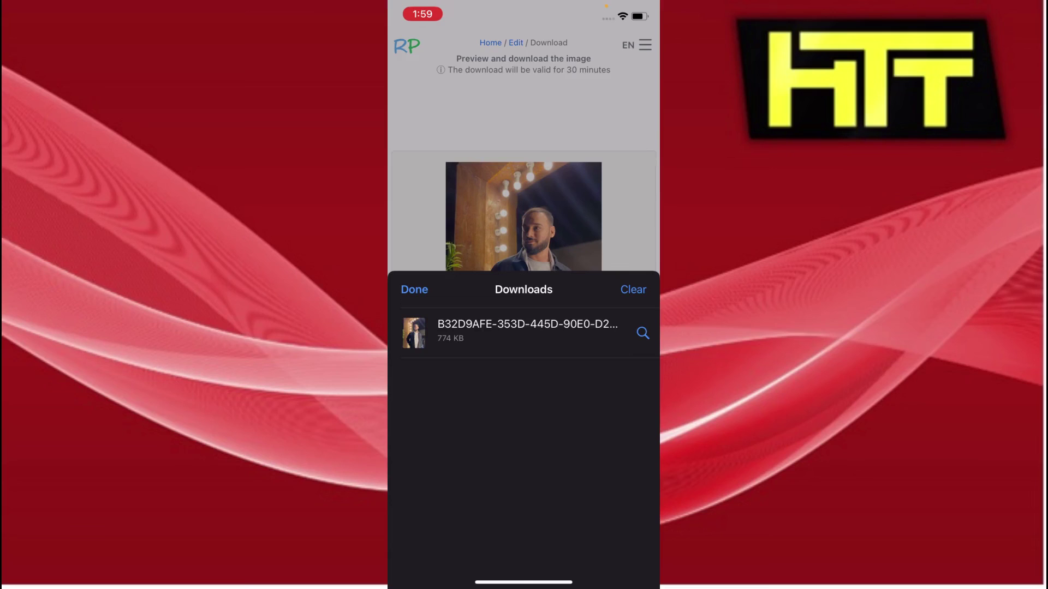
{"action": "left_click", "coordinate": [414, 288]}
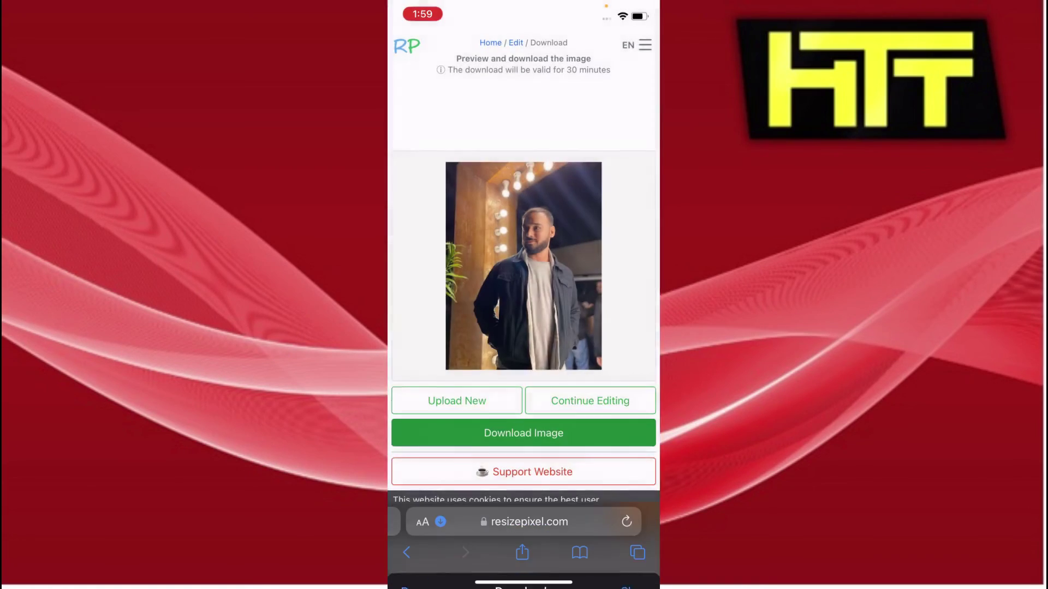